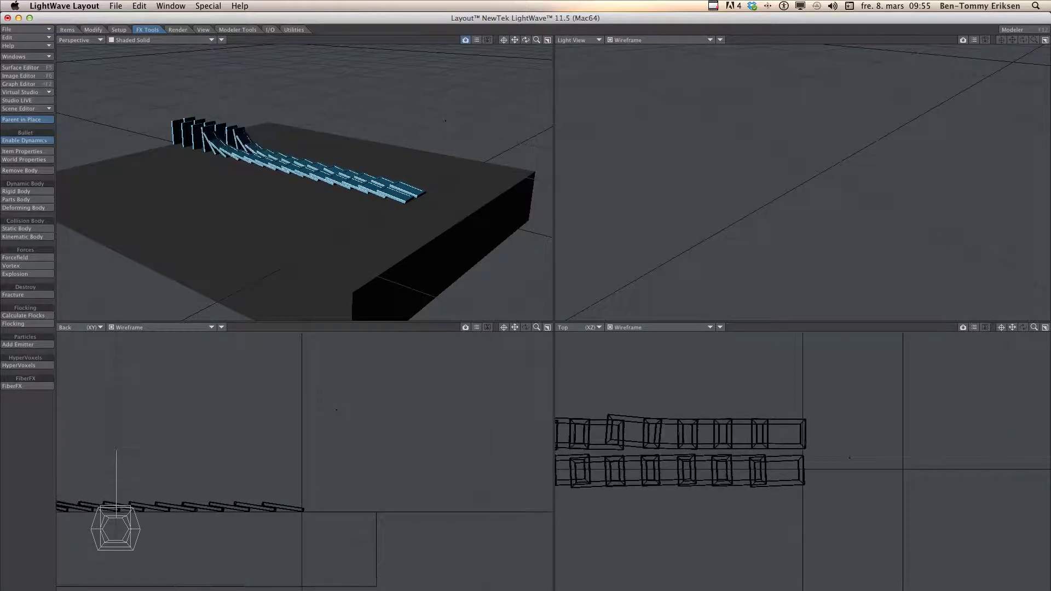
Clear all objects from the scene
left_click(66, 30)
left_click(43, 338)
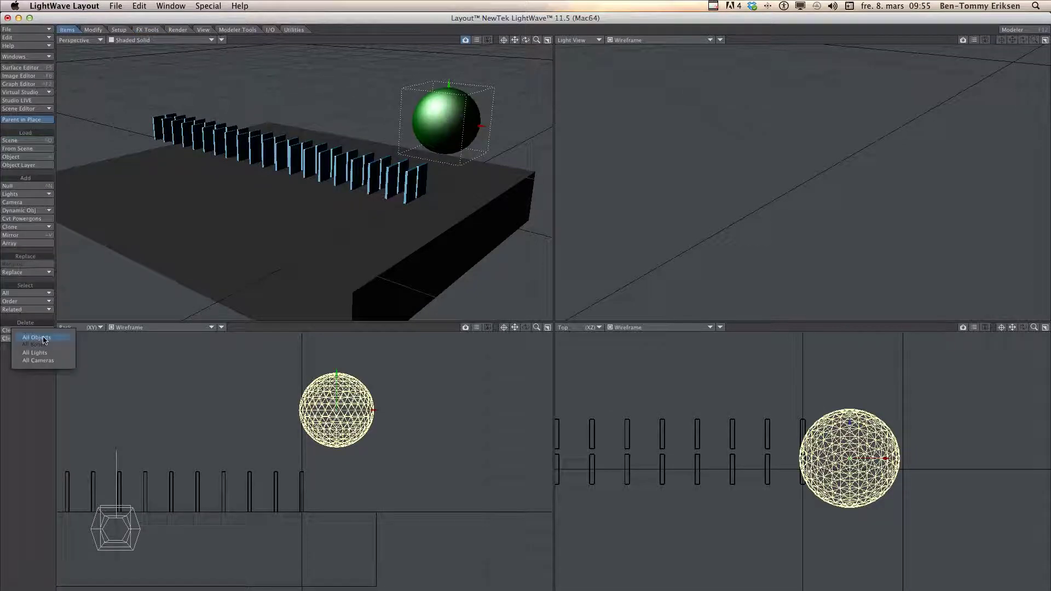
left_click(44, 338)
left_click(583, 183)
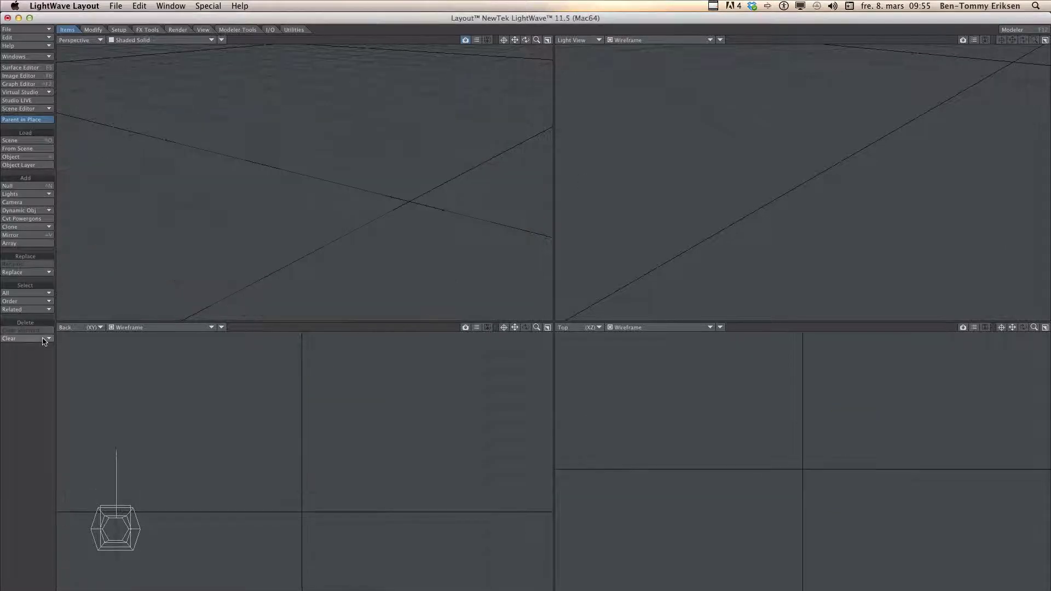
Load the object file Brick_001.lwo into the empty scene
key("plus")
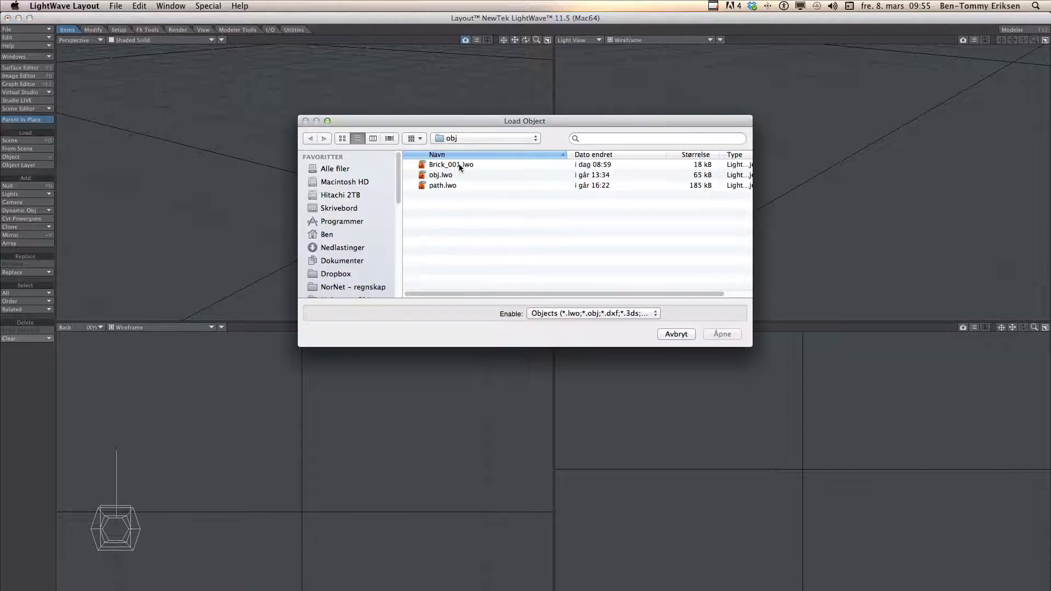
left_click(460, 165)
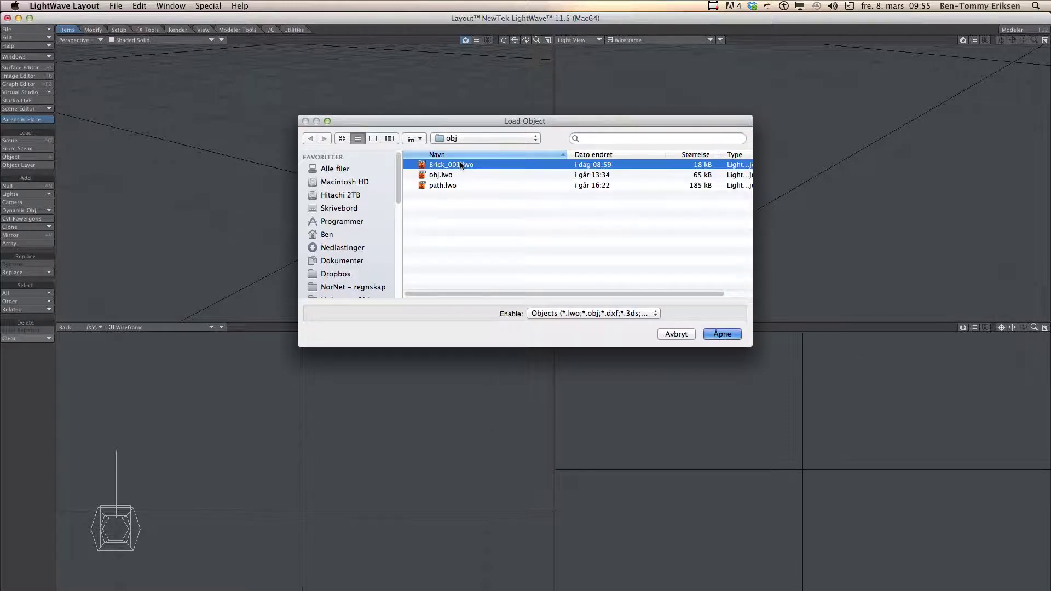
key("Return")
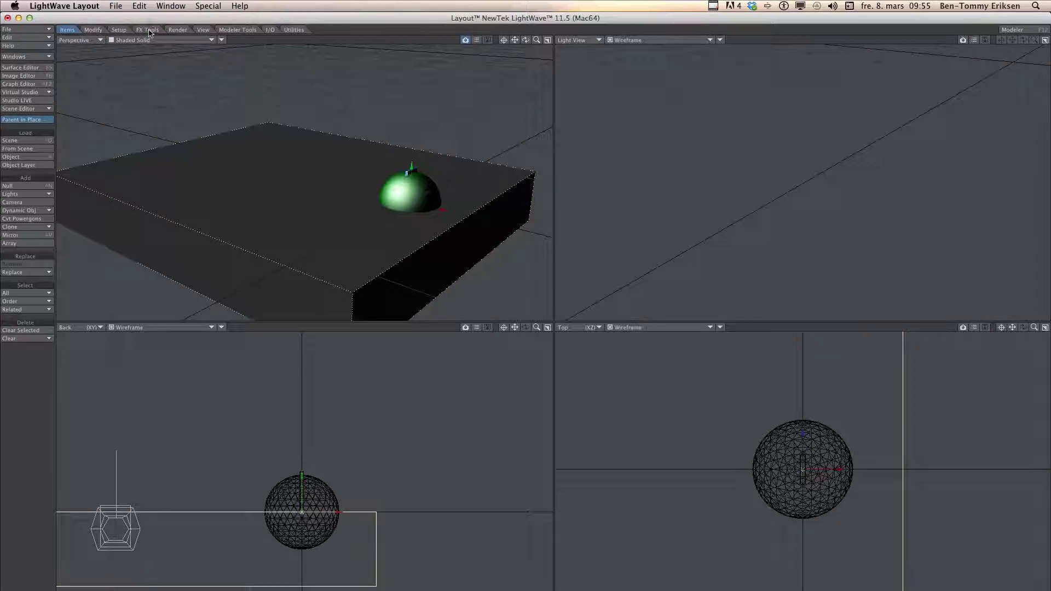
Make the ground object a Bullet static body
left_click(149, 31)
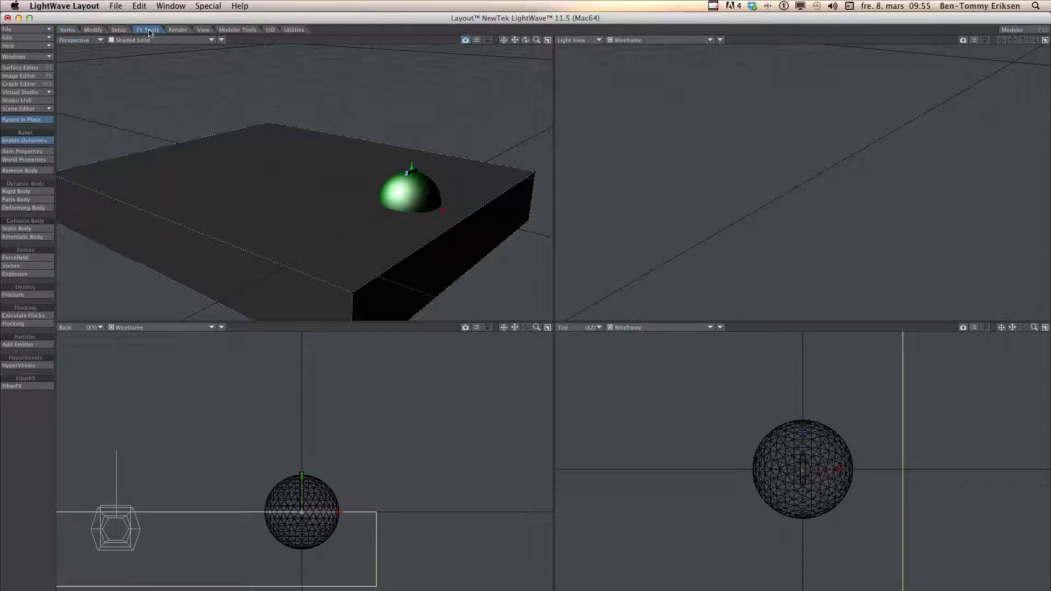
left_click(31, 230)
left_click(46, 238)
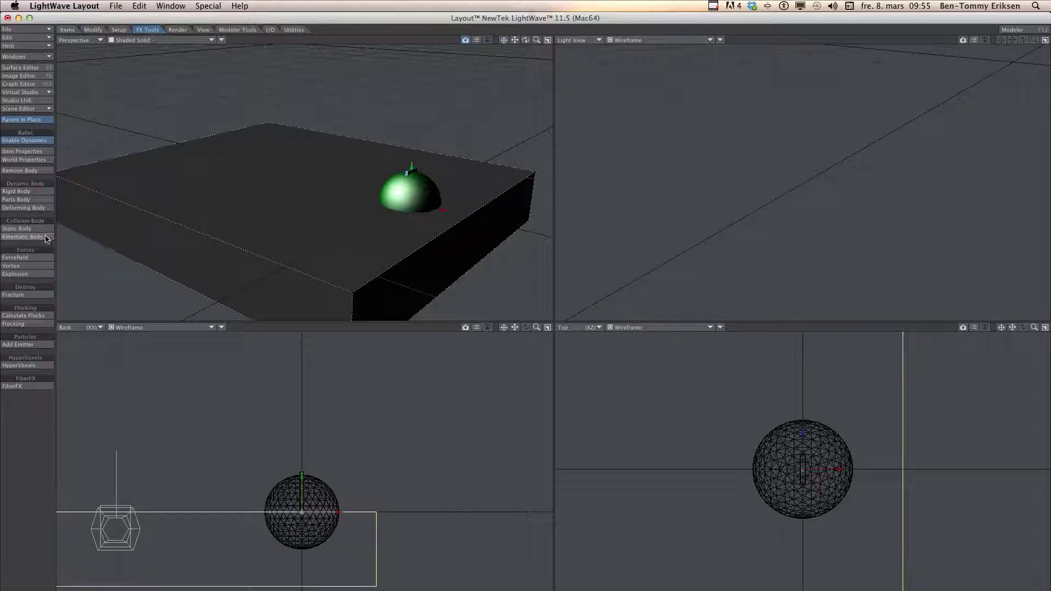
left_click(47, 238)
Place the ball above the ground beside the brick's upper end and make it a rigid body
left_click(327, 497)
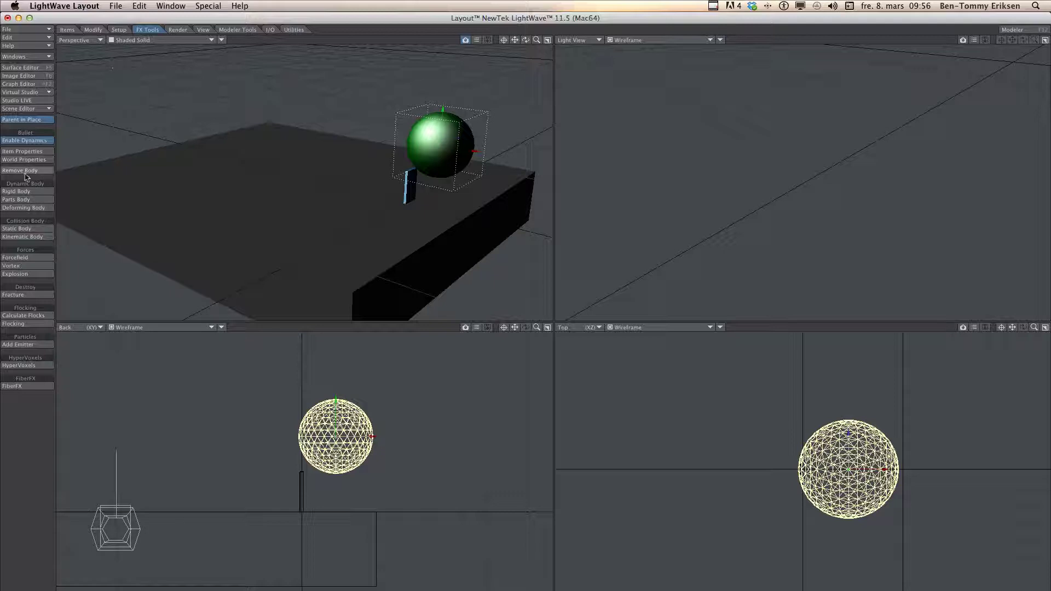
left_click(26, 191)
Add the brick to the Bullet dynamics list as a rigid body from the item properties
left_click(302, 493)
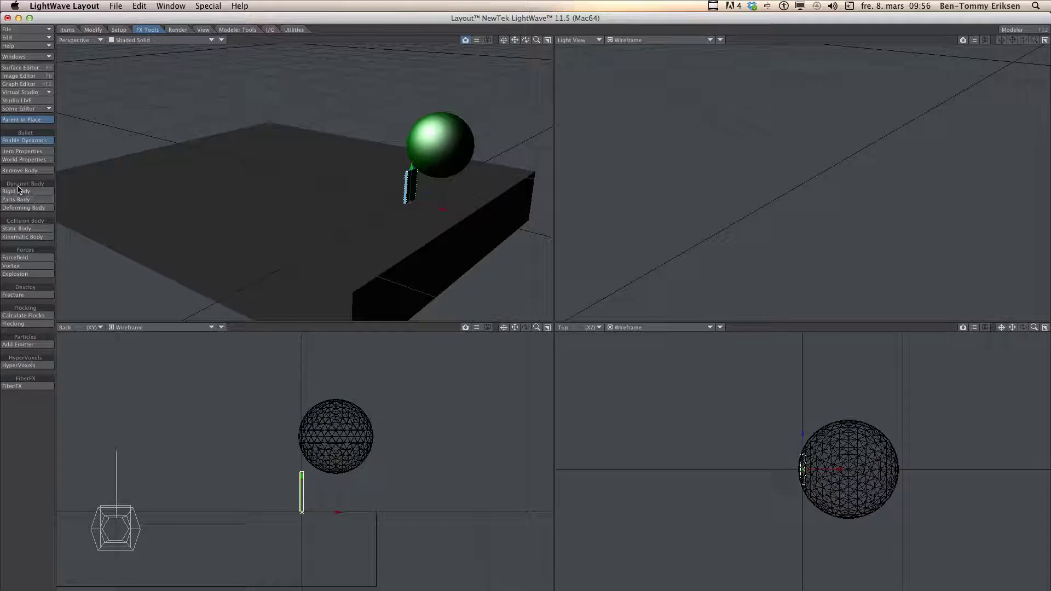
left_click(22, 151)
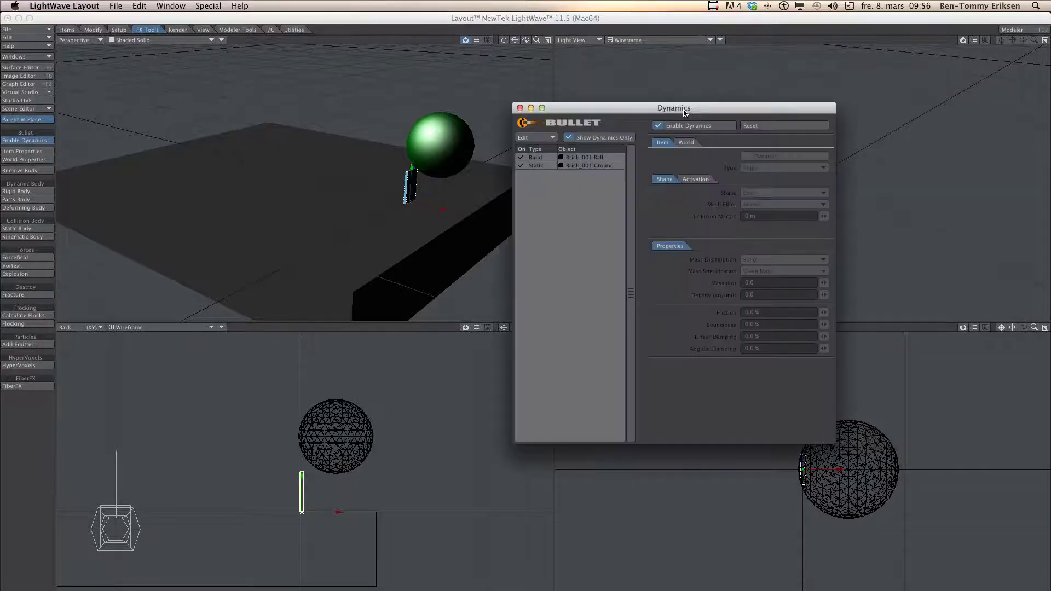
left_click_drag(682, 124, 801, 91)
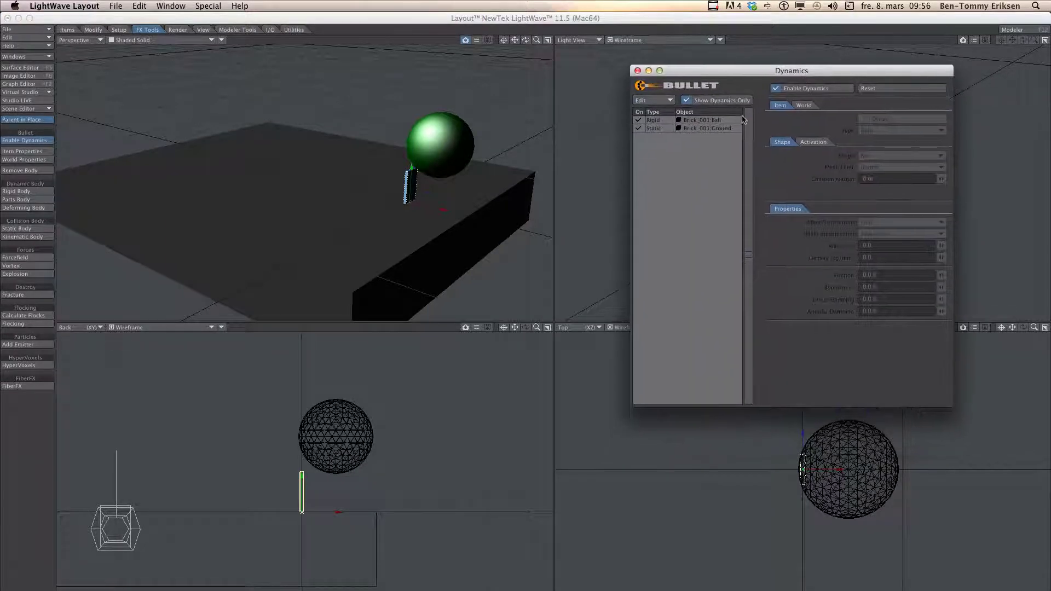
left_click(654, 103)
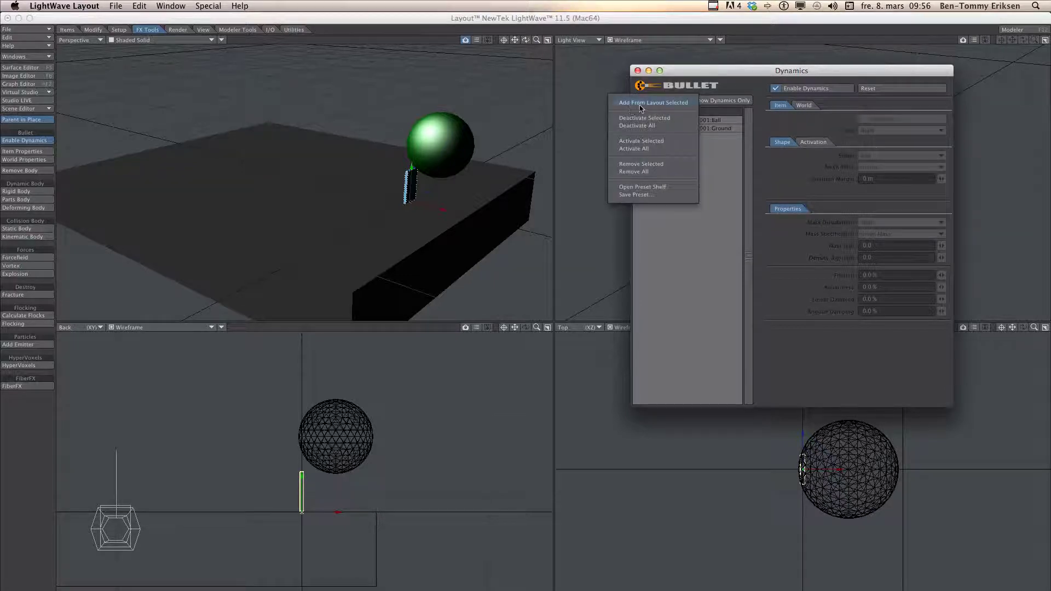
left_click(672, 105)
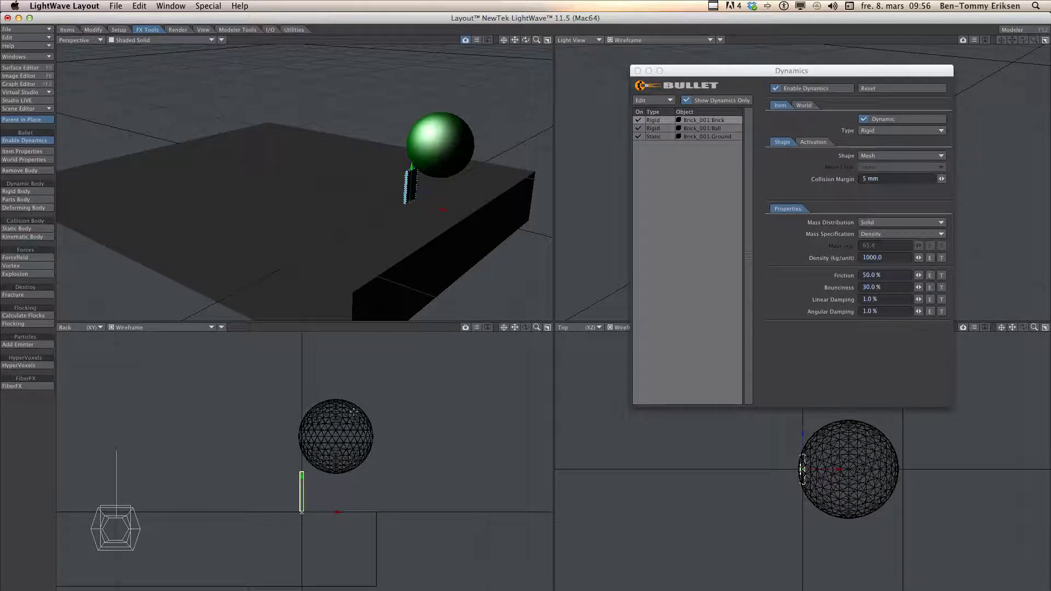
Set the ball's density to 100 kg/unit and preview the simulation
left_click(353, 411)
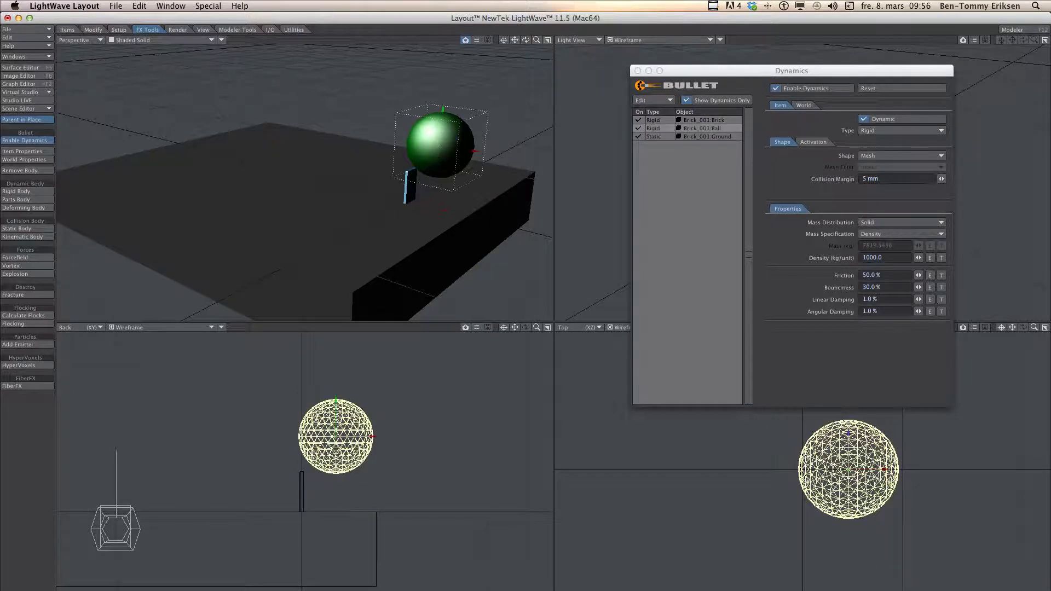
left_click(876, 261)
key("BackSpace")
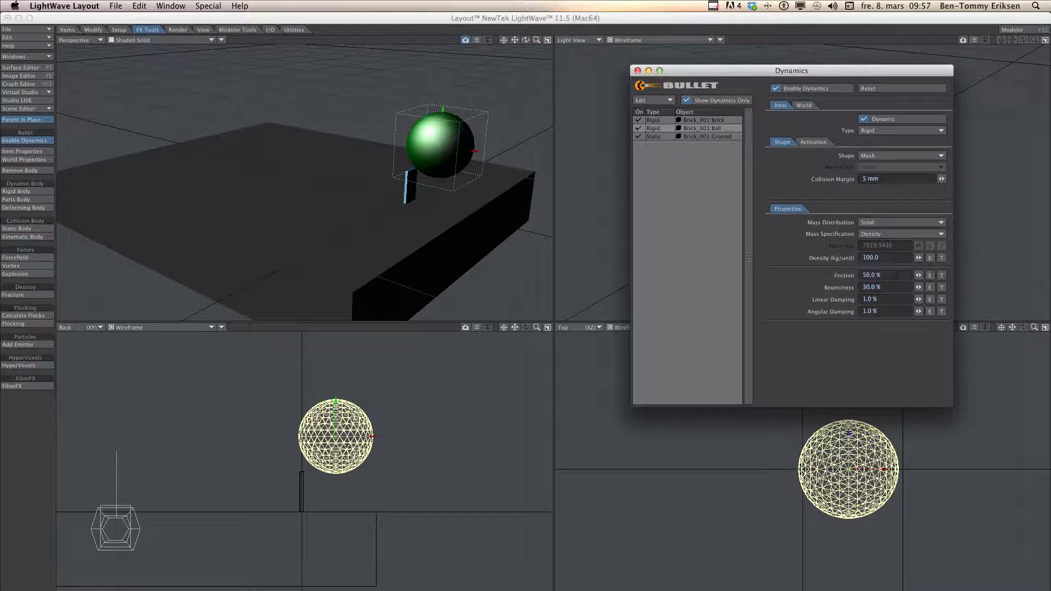
left_click(467, 243)
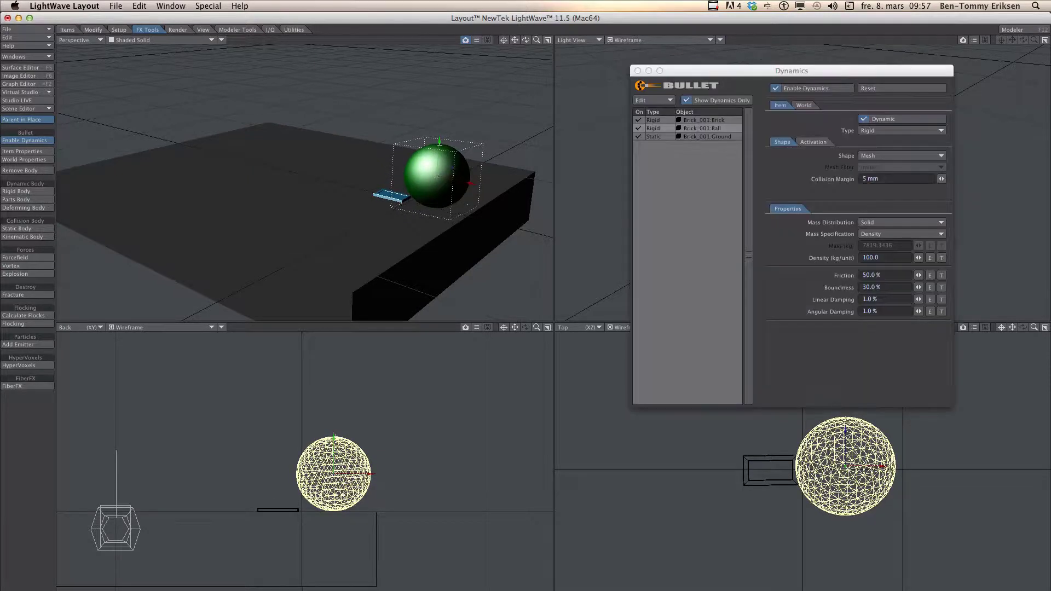
Set the ball's density to 10 kg/unit
left_click(871, 258)
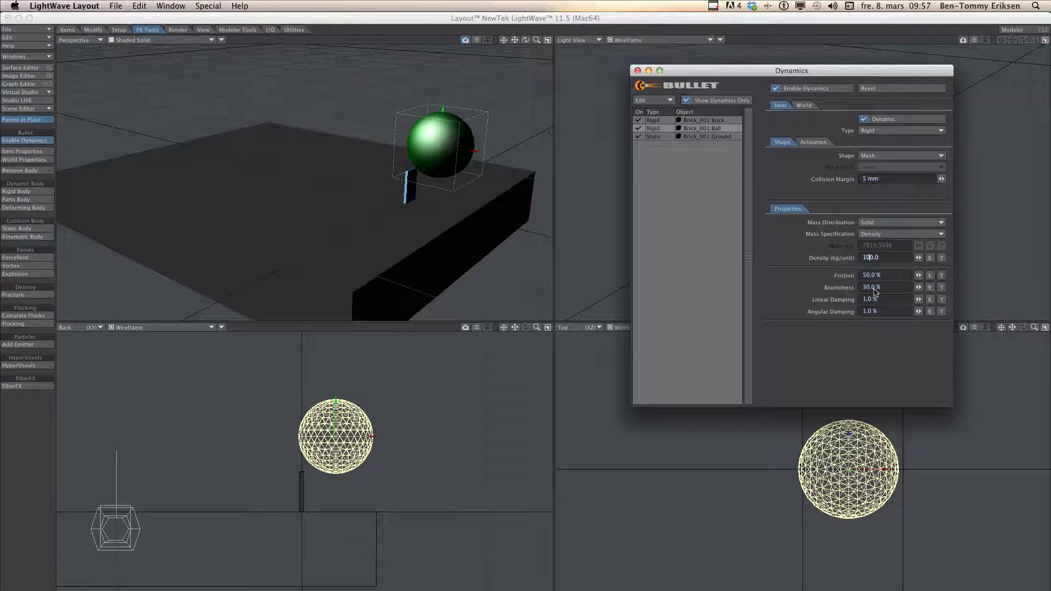
key("BackSpace")
key("Return")
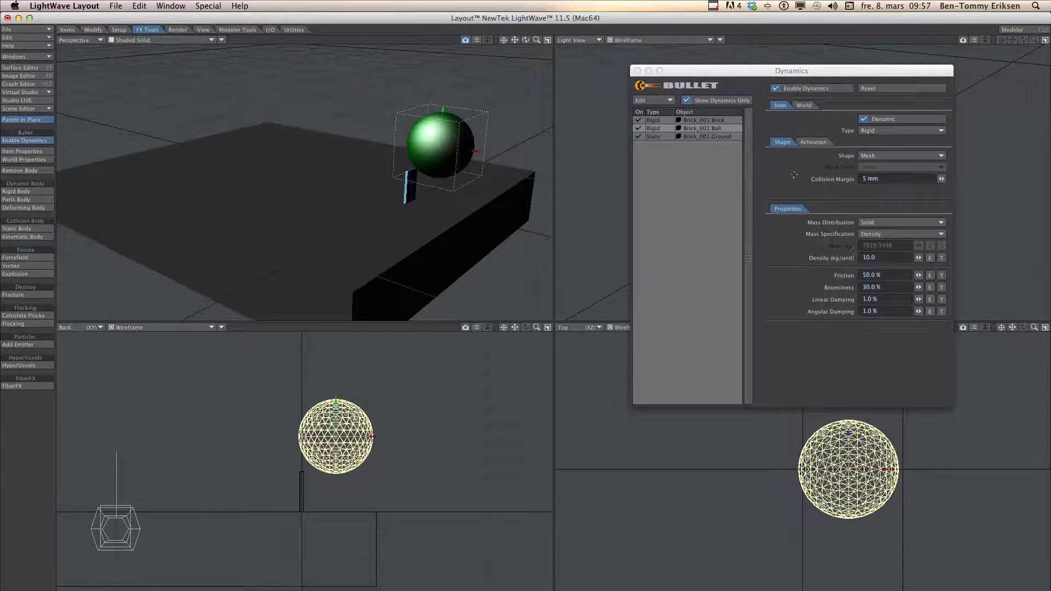
Examine the world gravity, dynamics framerate and time scale settings, and return to the item properties
left_click(804, 106)
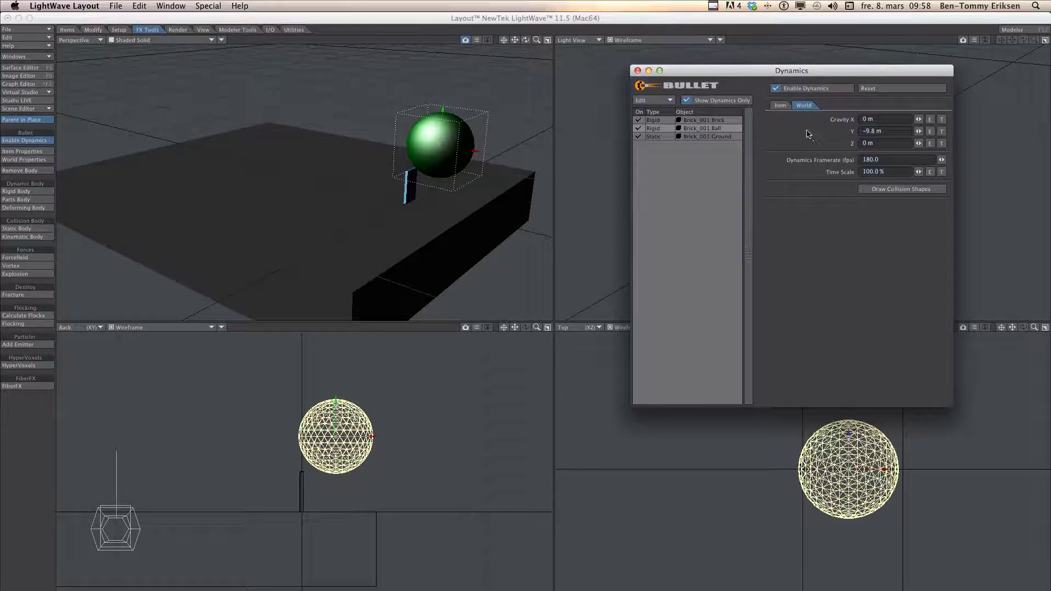
left_click(783, 107)
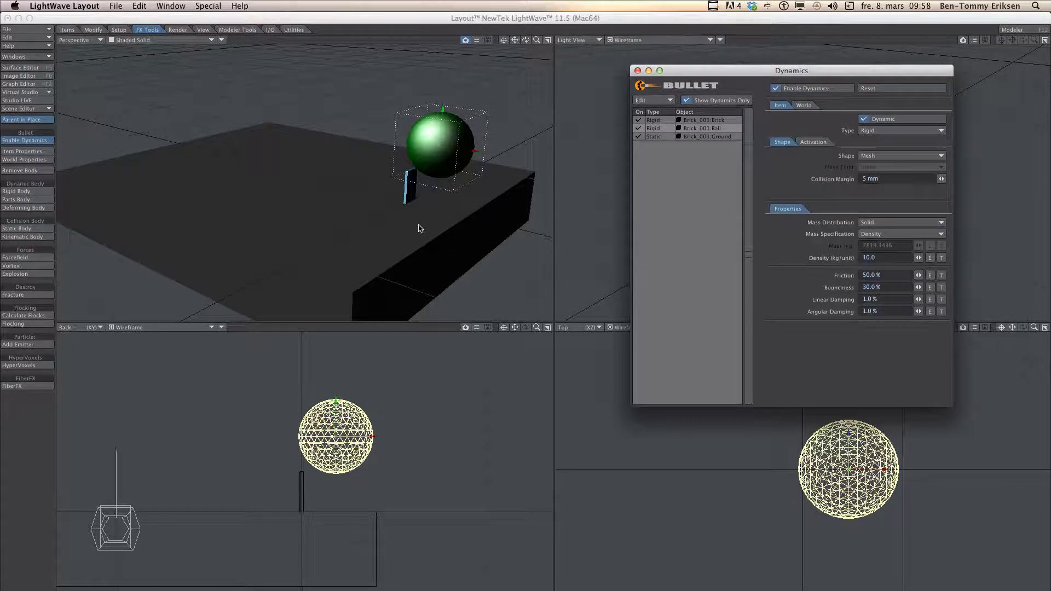
Start a rectangular array of the brick and set its Z distance to 1000 mm
left_click(411, 197)
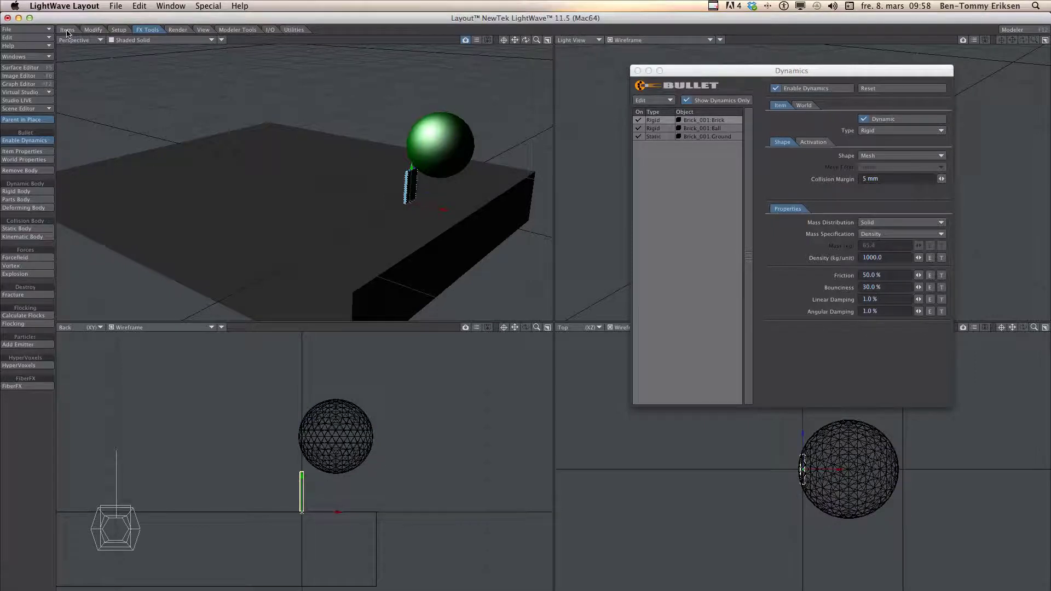
left_click(67, 30)
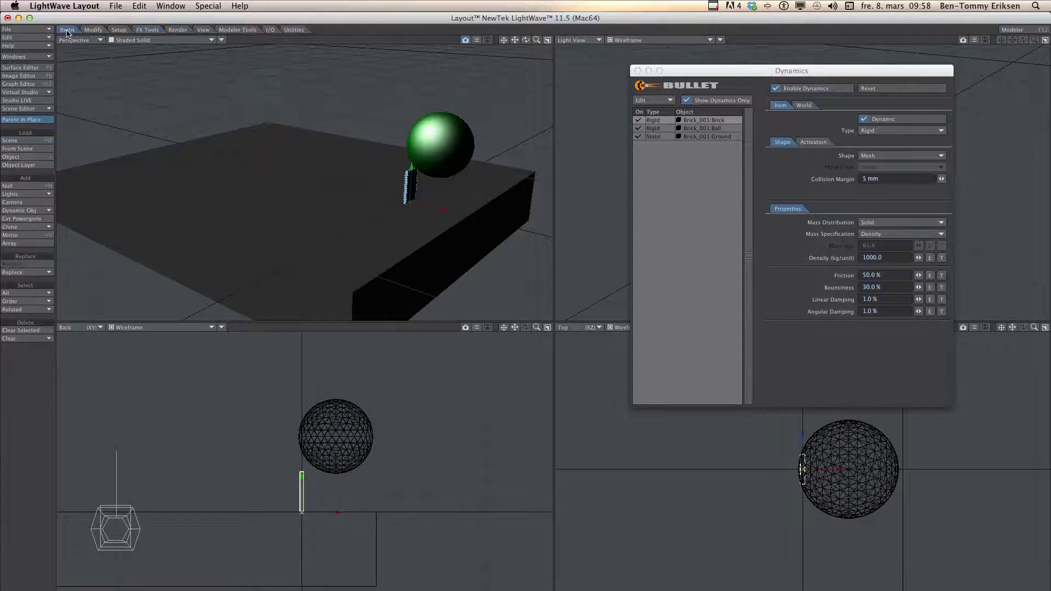
left_click(33, 244)
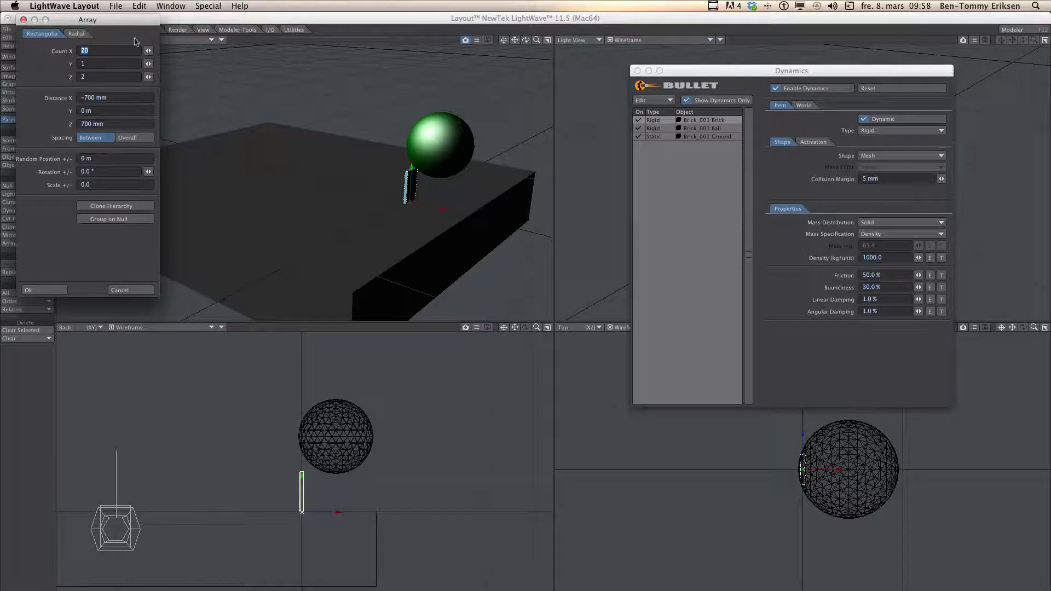
left_click_drag(124, 23, 138, 48)
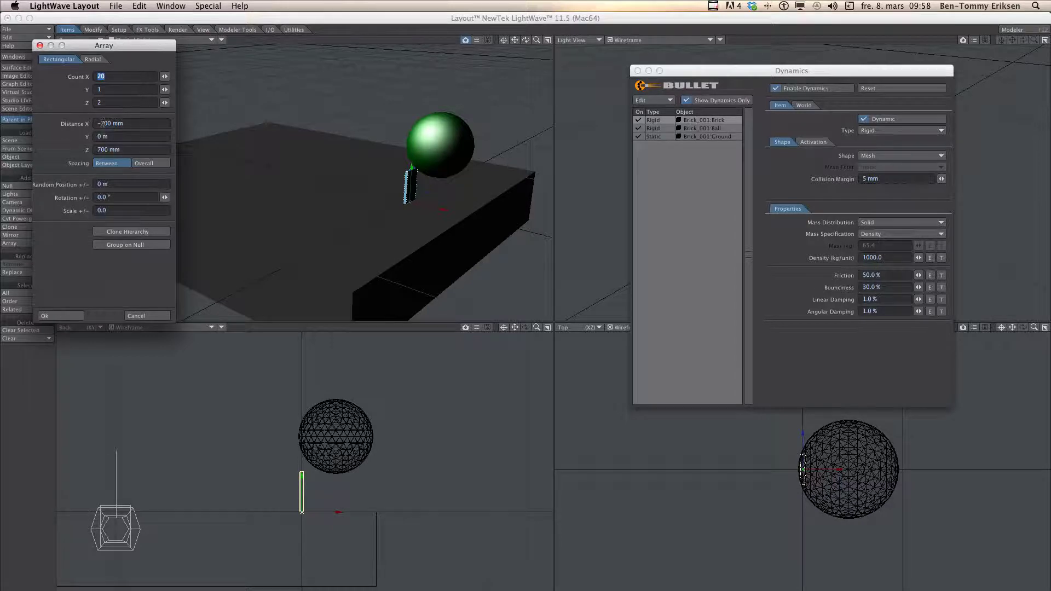
left_click(102, 151)
type("1000")
key("Return")
key("Tab")
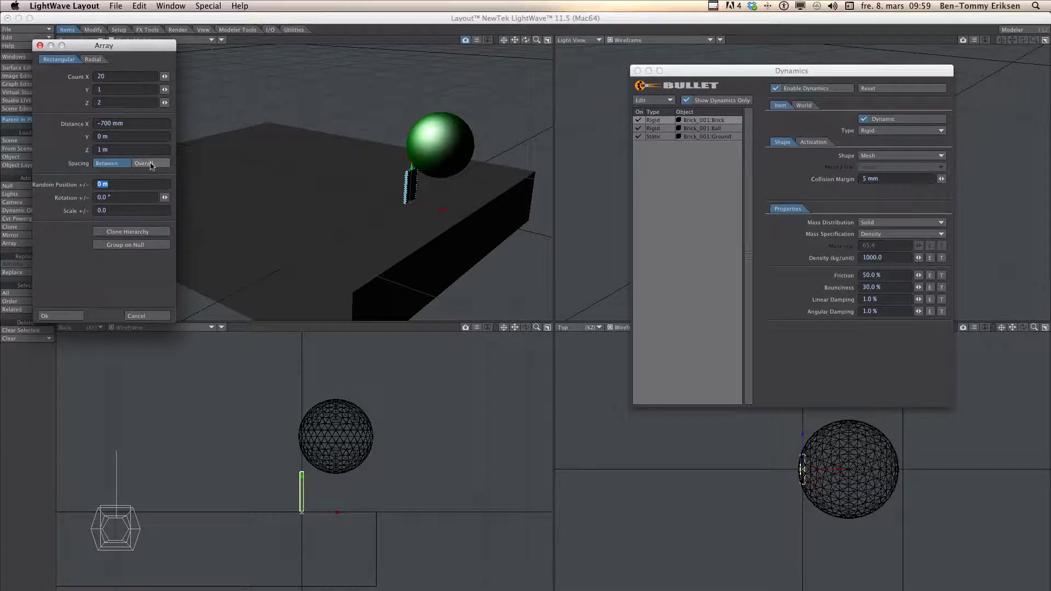
Create the 20 × 1 × 2 brick array using Between spacing, with Group on Null off
left_click(112, 164)
left_click(99, 247)
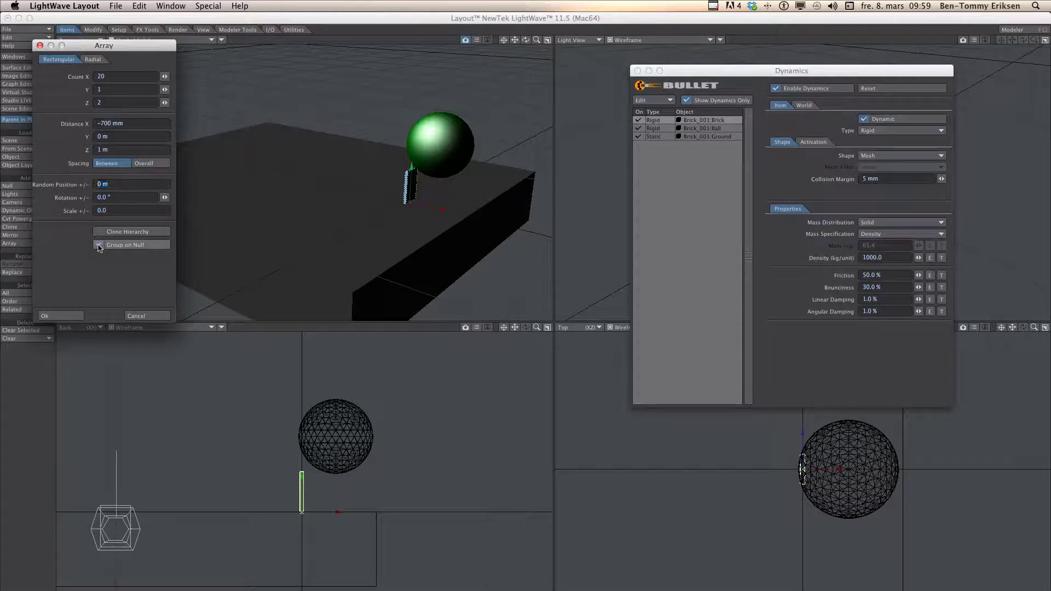
left_click(100, 246)
left_click(77, 316)
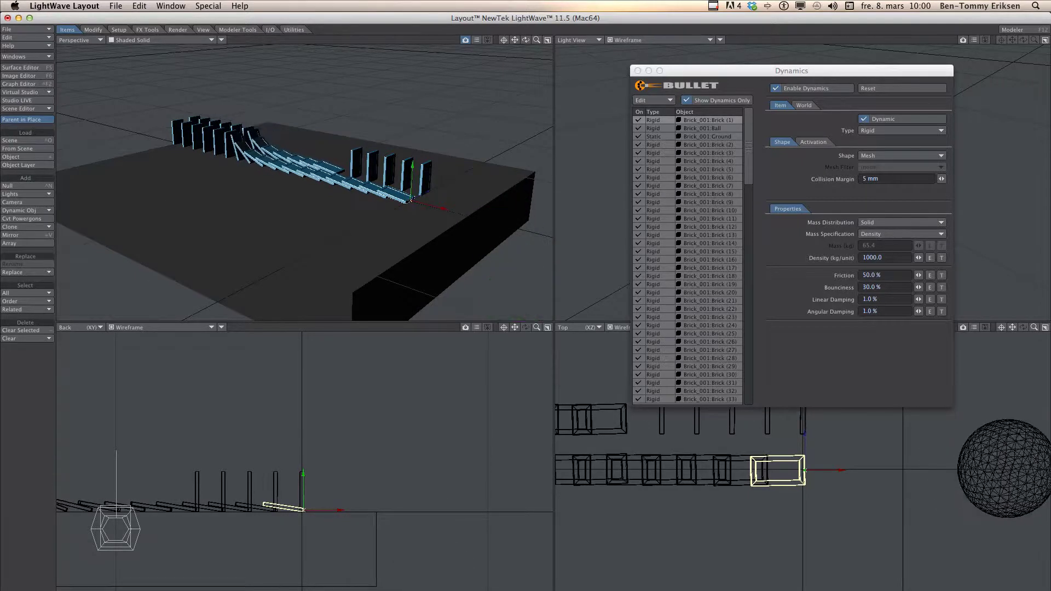
Stop the simulation preview and move the ball along Z to sit between the two brick rows
key("Escape")
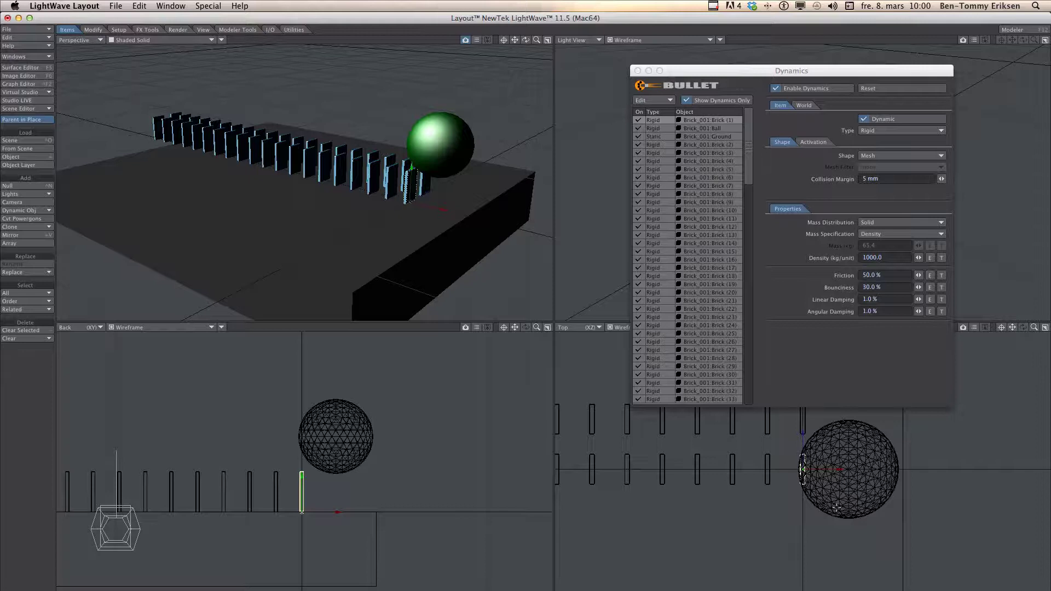
left_click(836, 508)
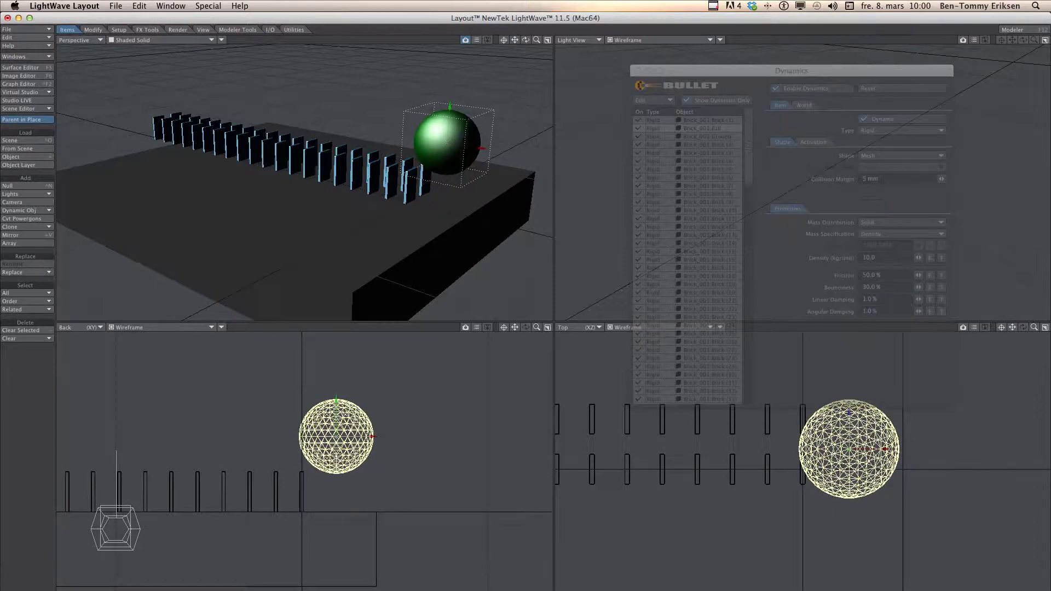
left_click_drag(881, 533, 881, 539)
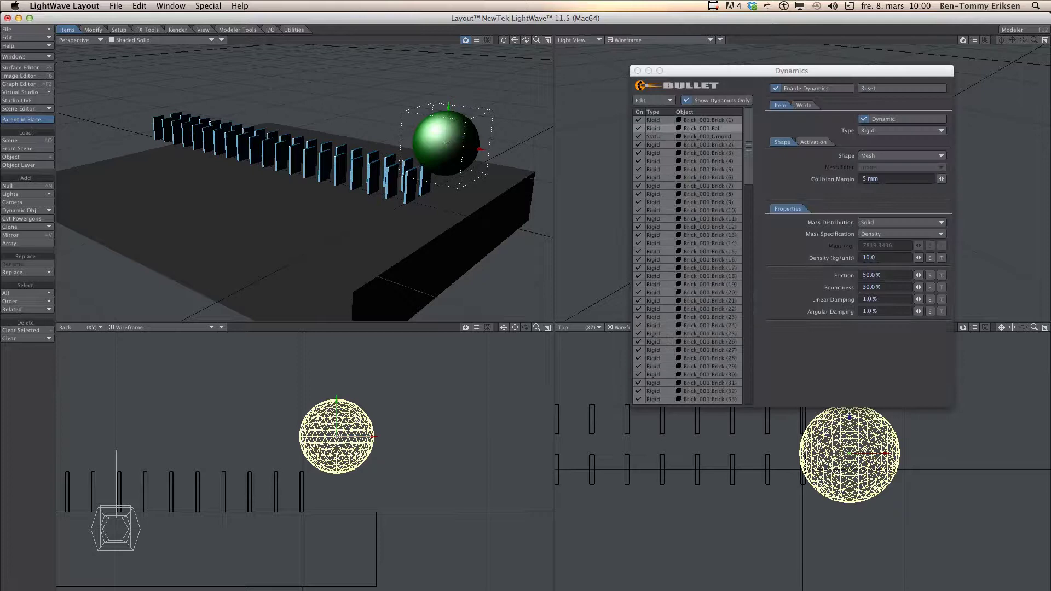